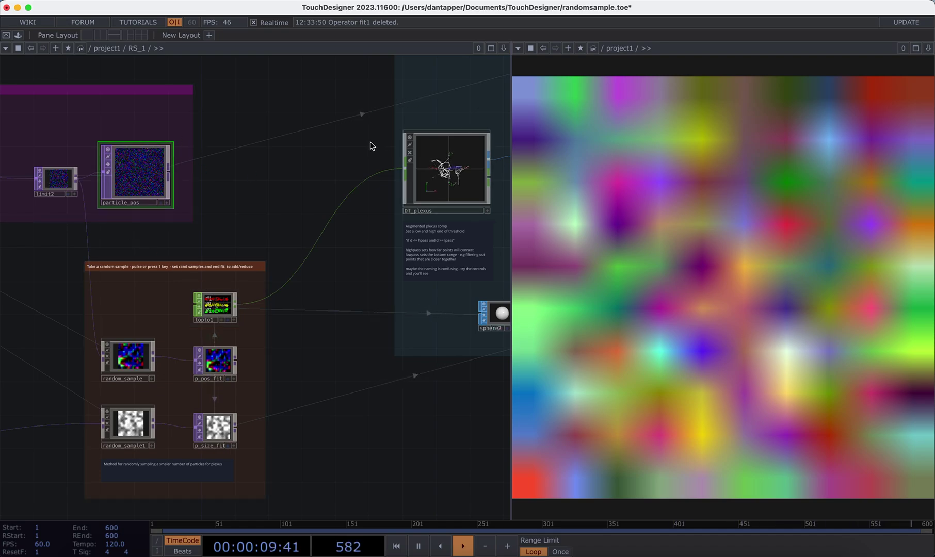
Examine the random sampling section of the RS_1 network and the custom parameters of its random_sample component.
scroll(309, 201, "right", 5)
scroll(358, 133, "up", 10)
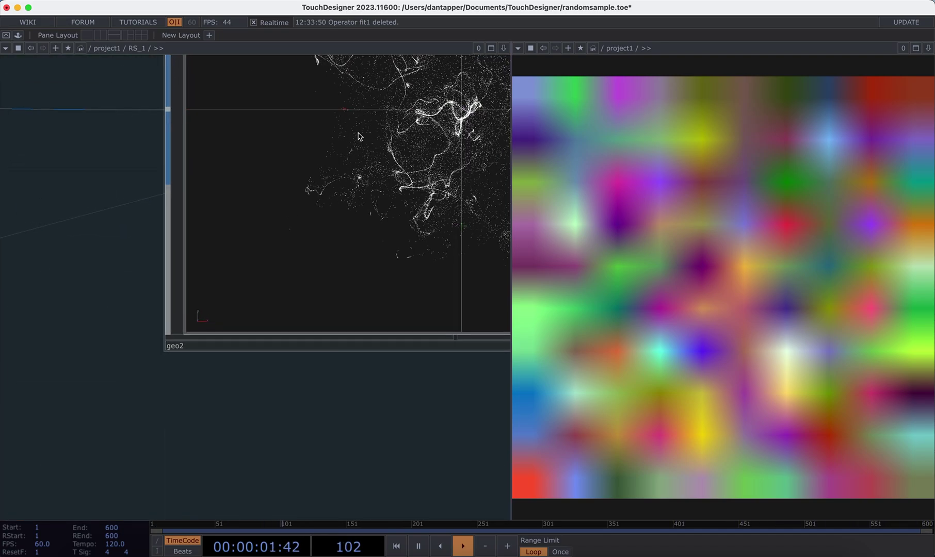
scroll(358, 133, "down", 10)
left_click_drag(342, 158, 267, 268)
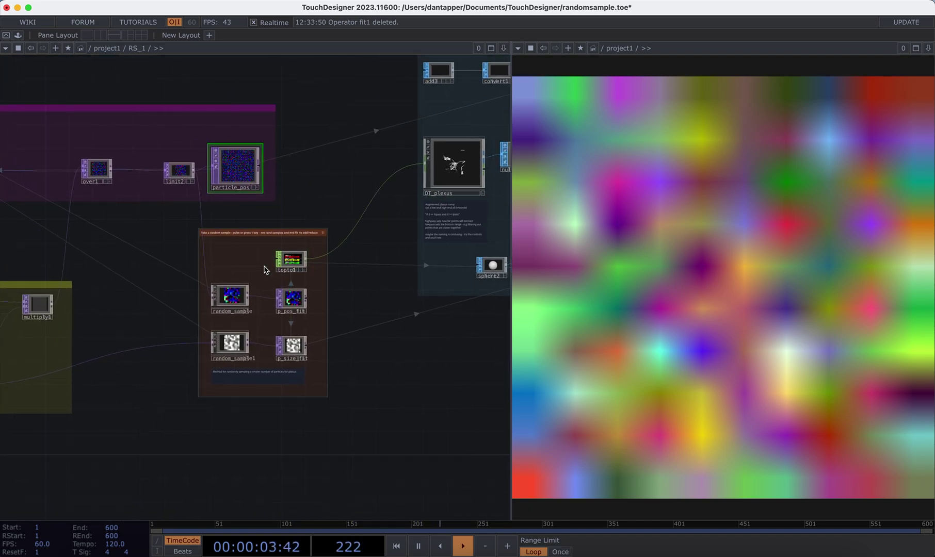
scroll(264, 270, "up", 2)
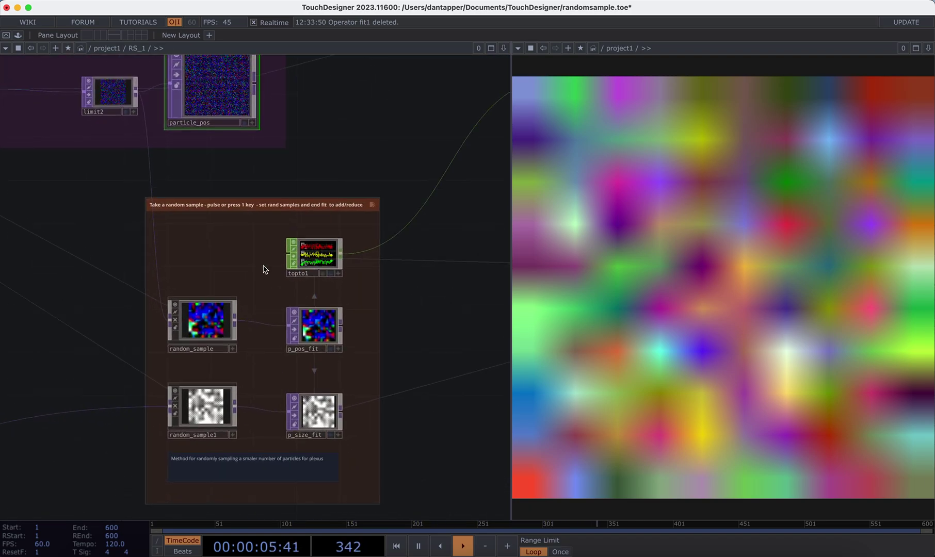
left_click(208, 327)
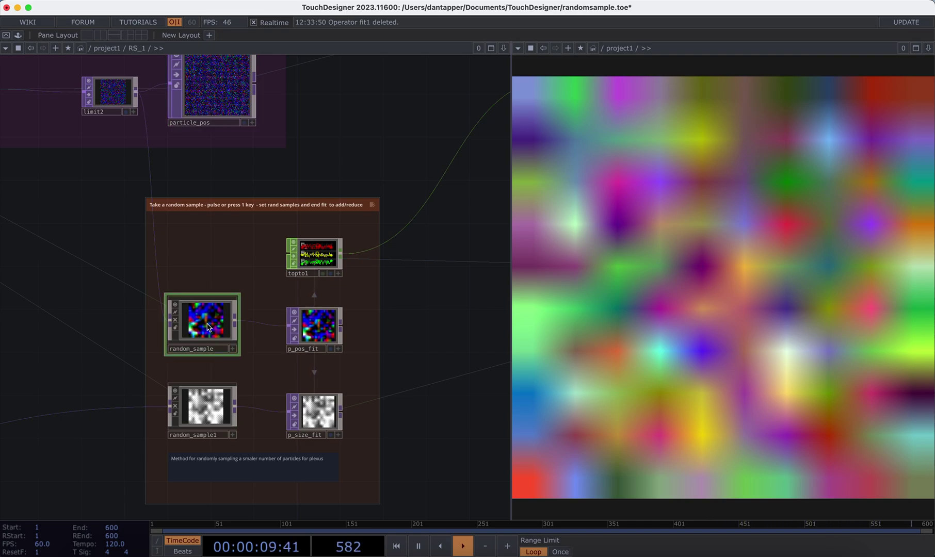
key("p")
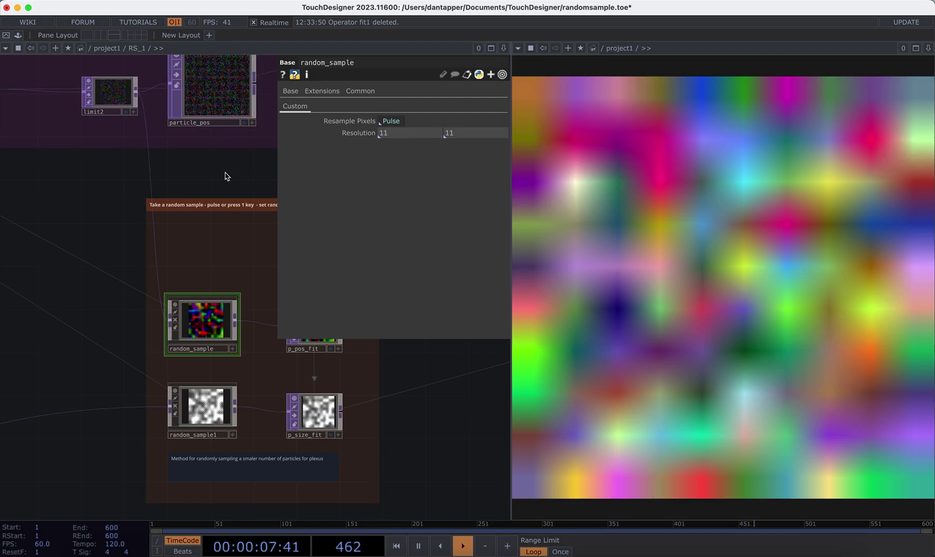
key("p")
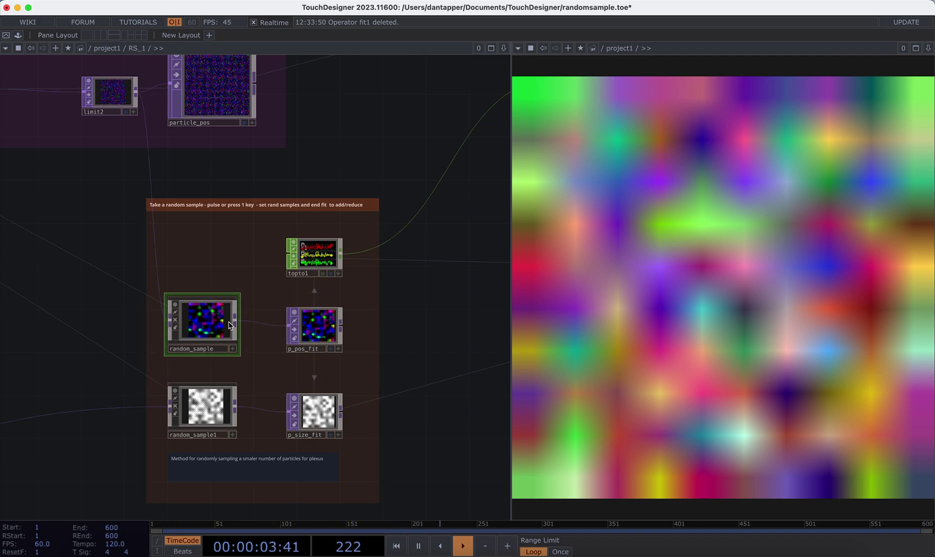
Trigger the random pixel resample three times in a row.
key("1")
key("1")
key("1")
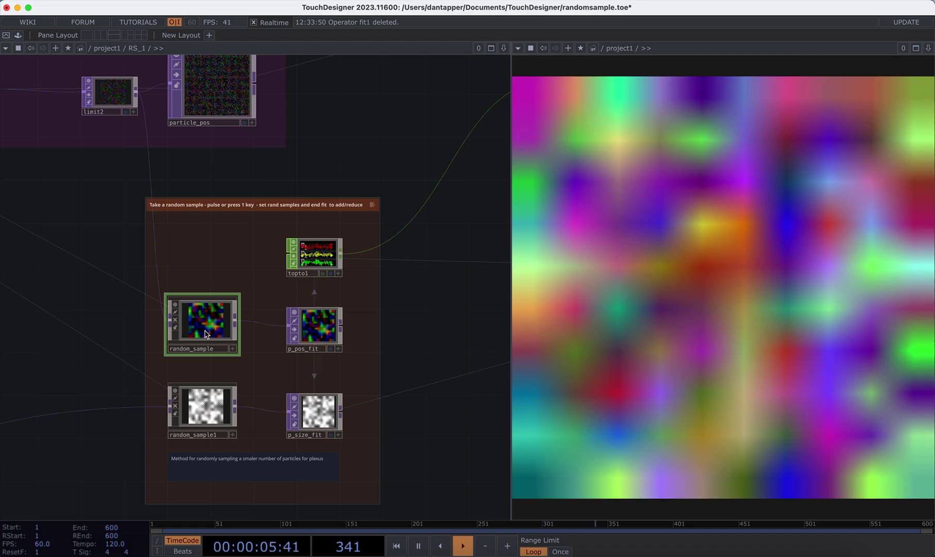
Return to the project1 network and set the random_sample1 component's resolution to 100 by 100.
key("u")
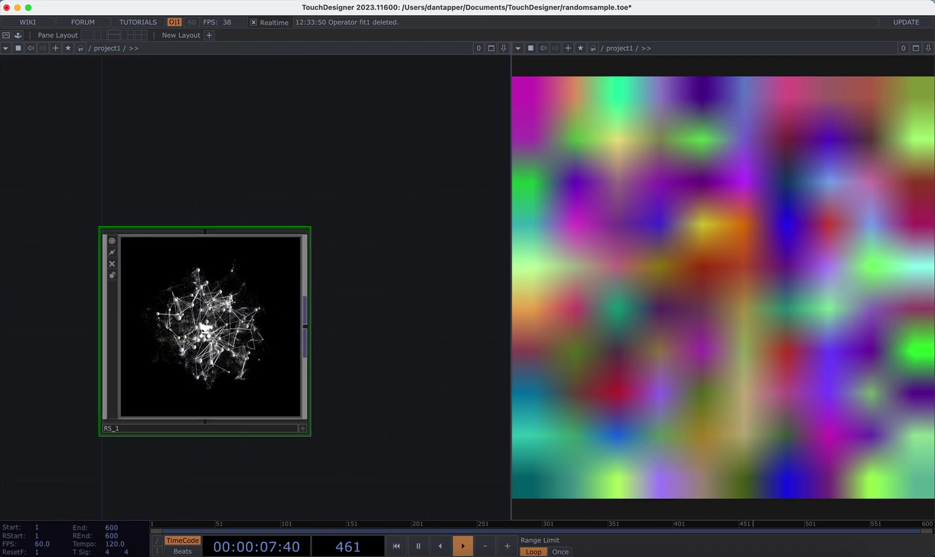
scroll(242, 258, "up", 5)
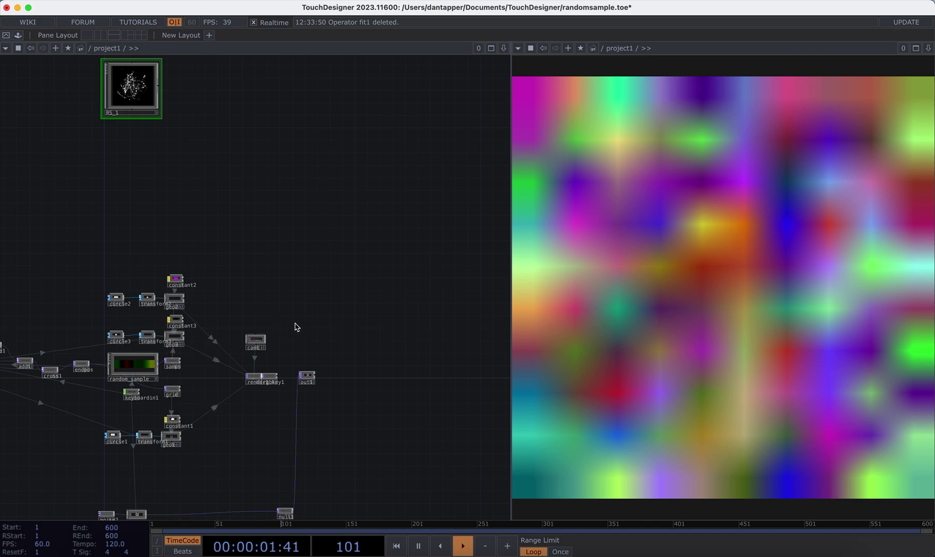
left_click_drag(290, 326, 335, 171)
scroll(137, 380, "up", 5)
left_click(195, 351)
key("p")
scroll(198, 248, "up", 3)
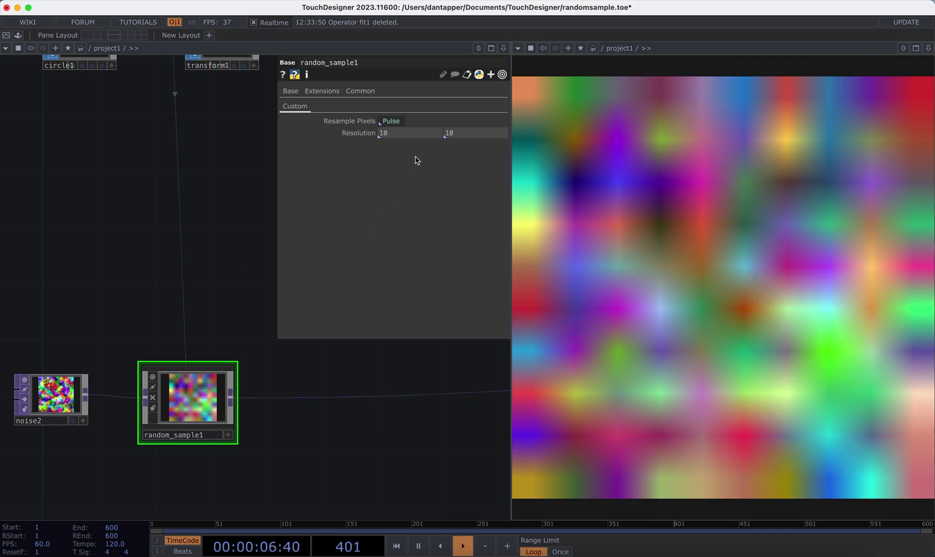
left_click(409, 133)
type("0")
key("Return")
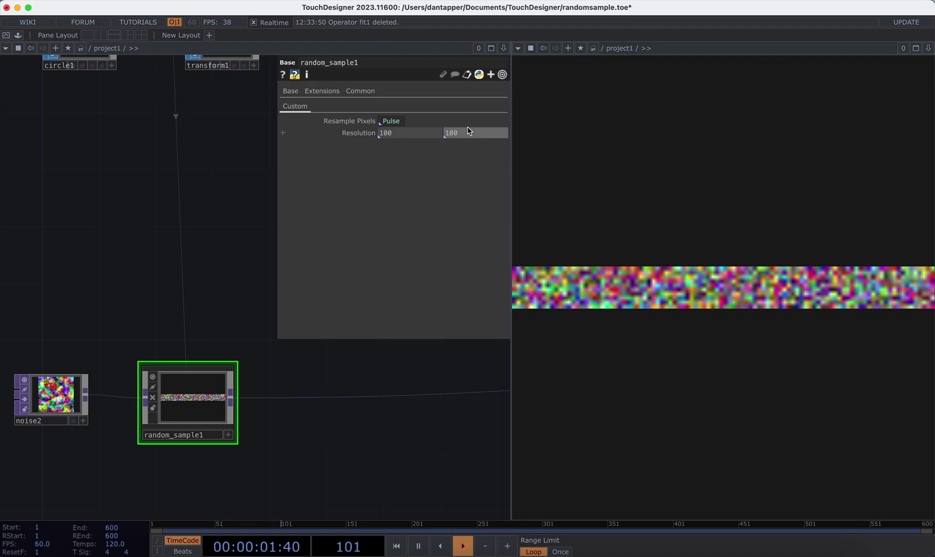
Change random_sample1's first resolution value to 1001 and restore it to 100.
left_click(418, 138)
type("1")
key("Return")
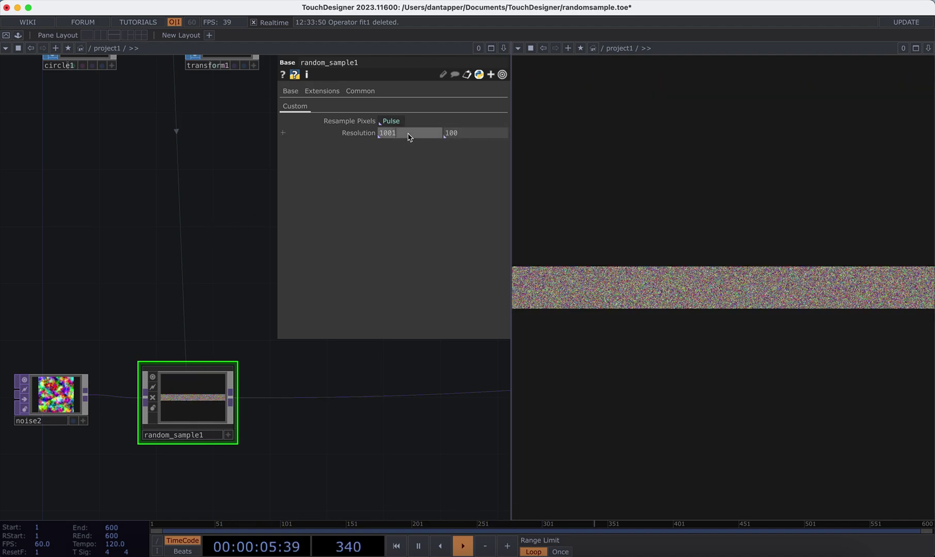
left_click(410, 135)
key("BackSpace")
key("Return")
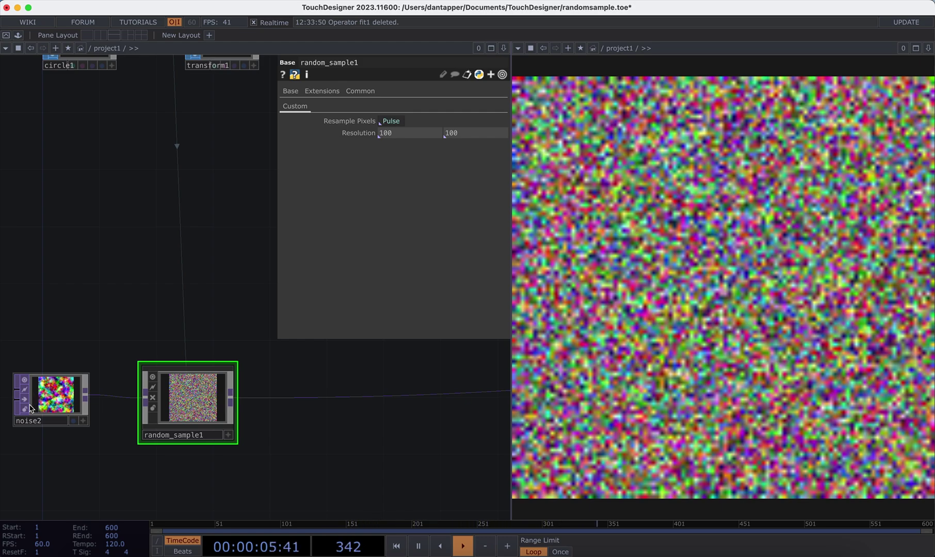
Connect the rgbkey1 operator to out1 so the render of the dot grid and circles is output.
key("p")
scroll(230, 272, "down", 5)
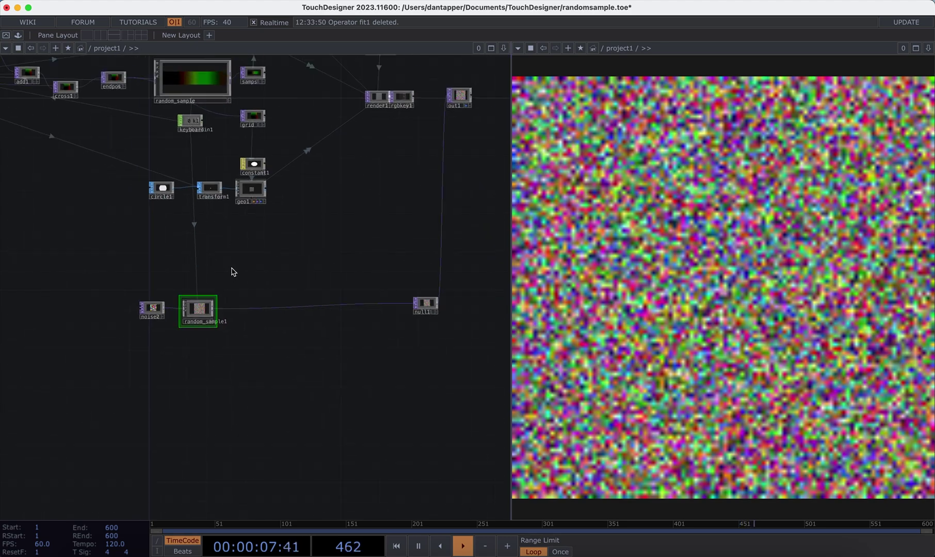
scroll(232, 272, "right", 2)
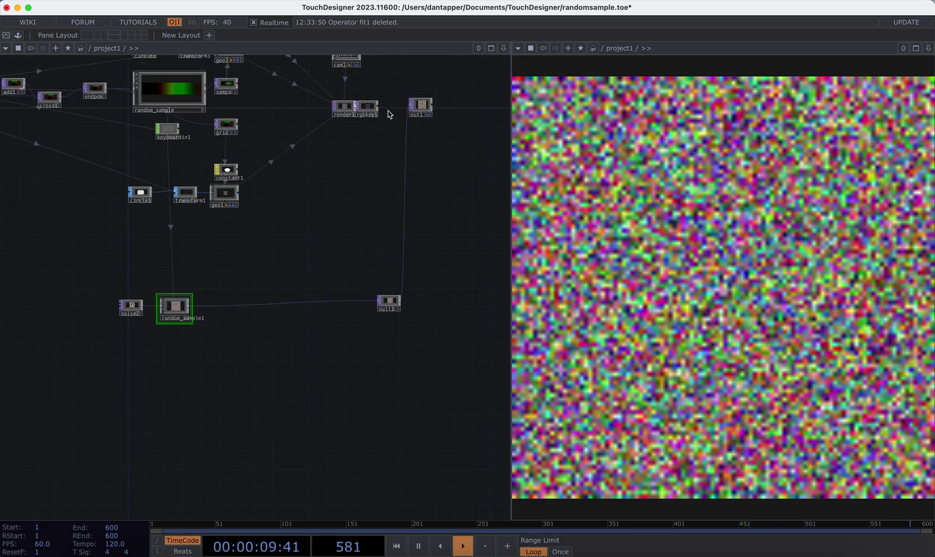
left_click_drag(379, 107, 411, 174)
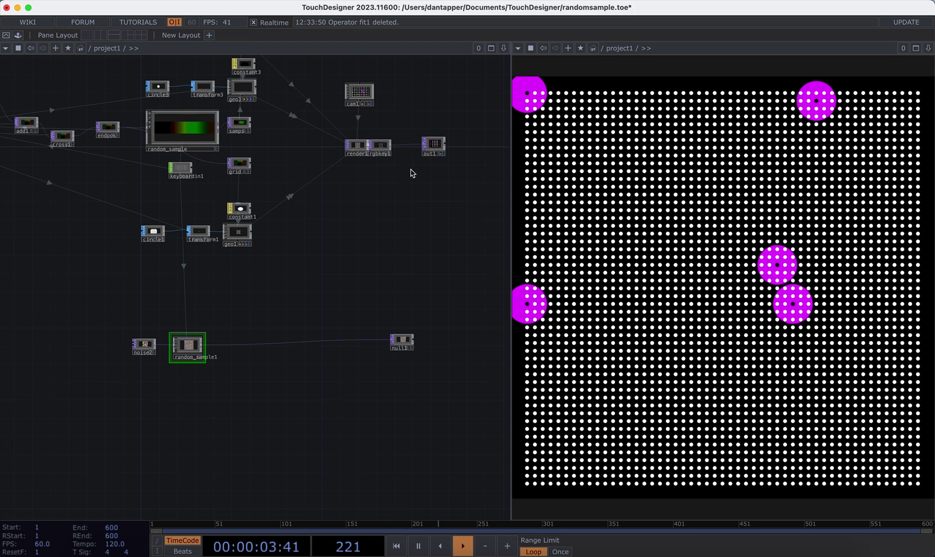
Check the resolution parameters of the random_sample component that feeds the samps operator.
scroll(373, 142, "up", 5)
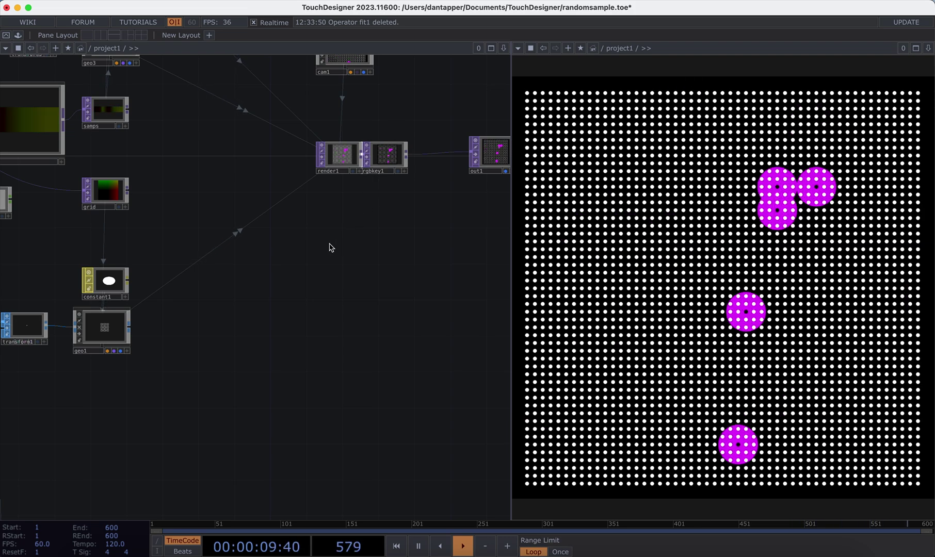
left_click_drag(276, 207, 457, 227)
left_click(183, 162)
key("p")
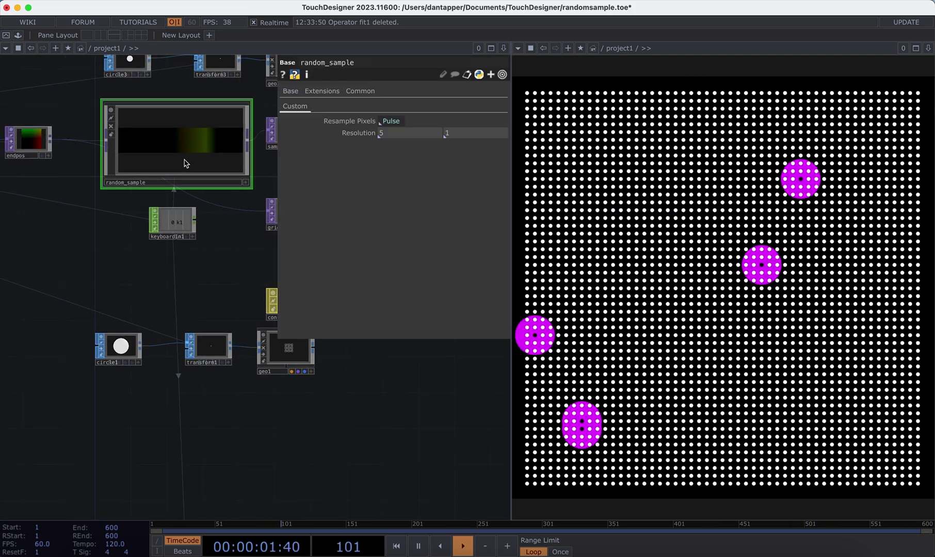
key("p")
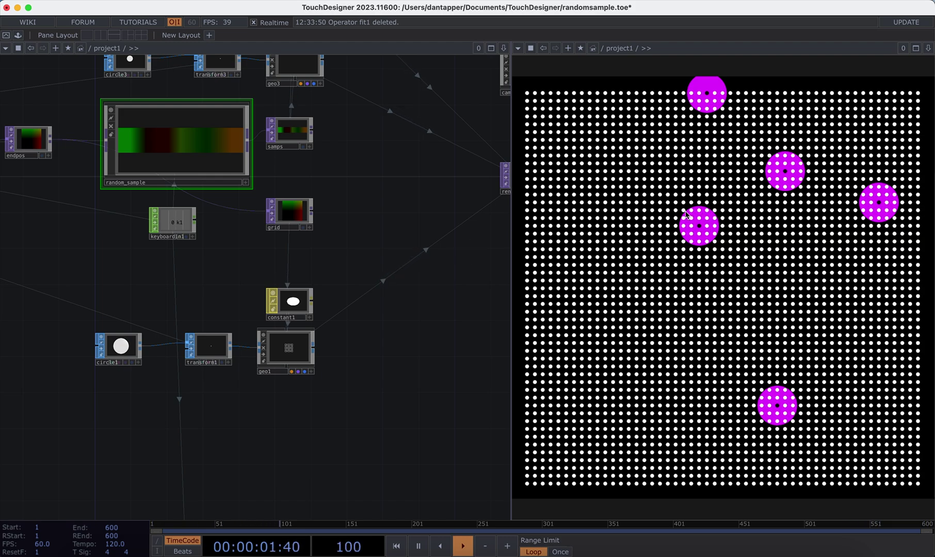
Try several high Cross values on the cross1 operator and settle on 0.979.
scroll(374, 222, "down", 3)
scroll(254, 295, "left", 5)
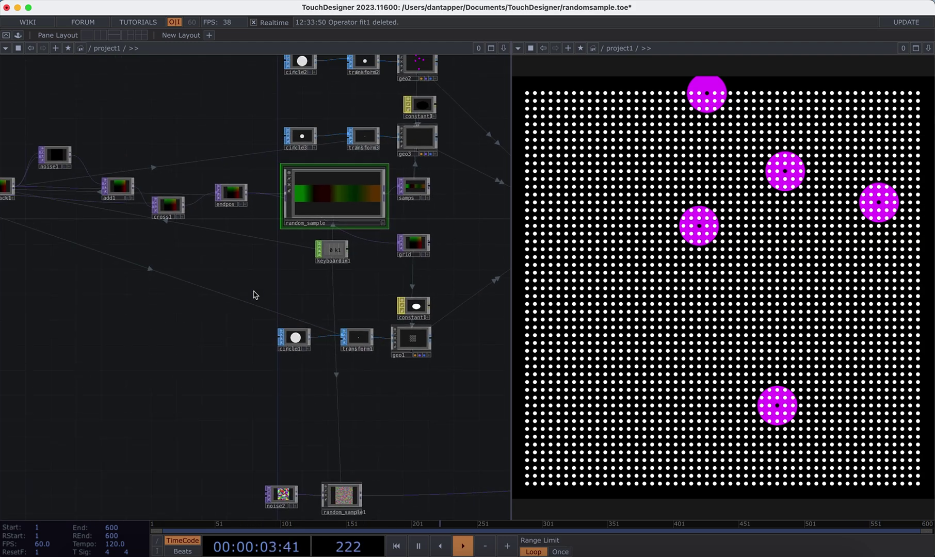
scroll(254, 294, "up", 3)
left_click_drag(180, 265, 256, 281)
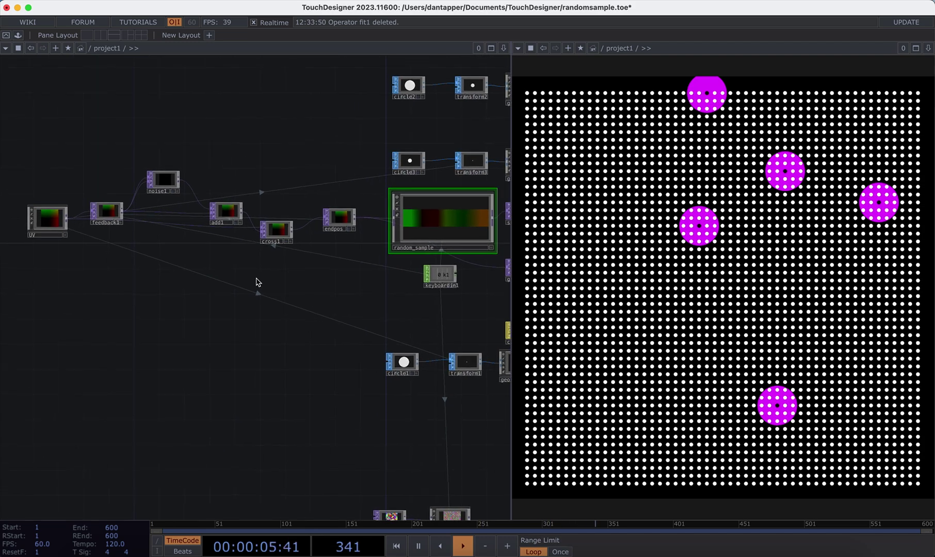
left_click(295, 240)
key("p")
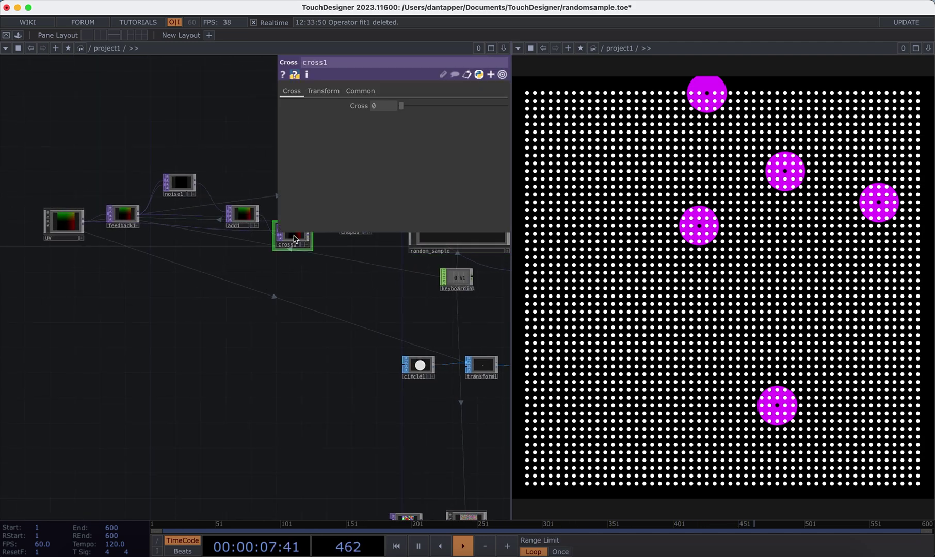
left_click_drag(403, 107, 506, 111)
key("p")
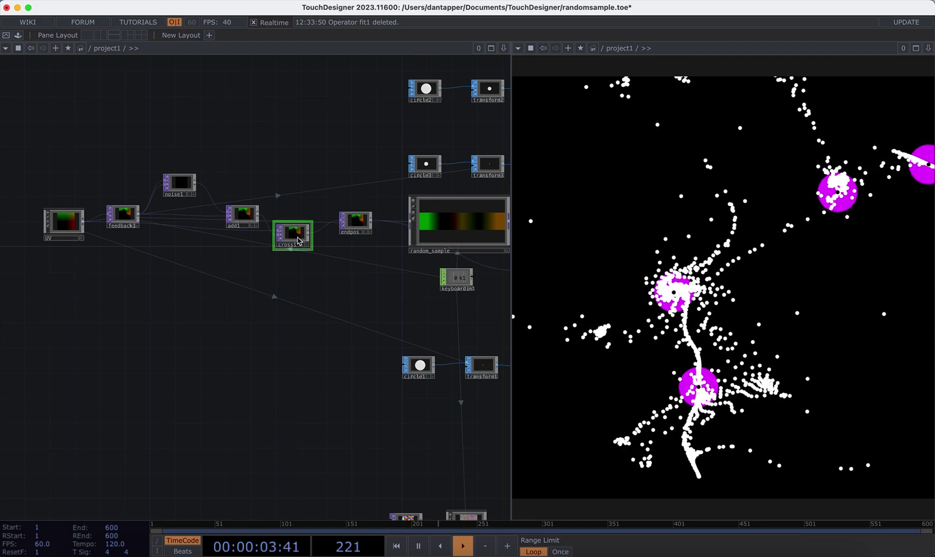
key("p")
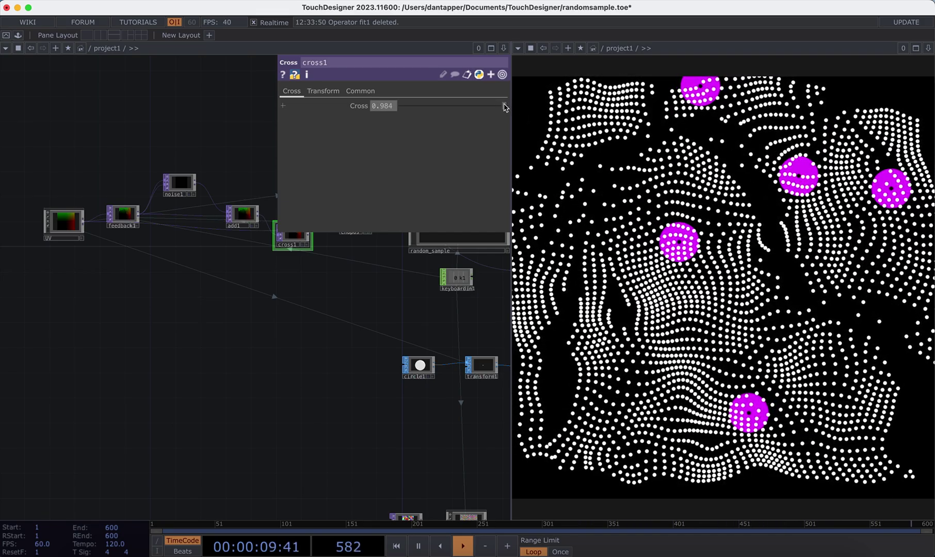
left_click(504, 107)
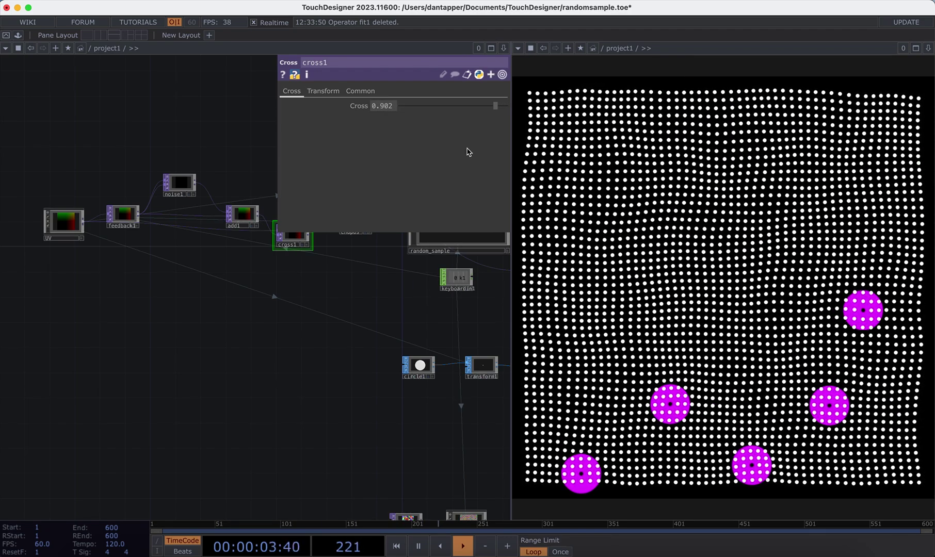
left_click(503, 111)
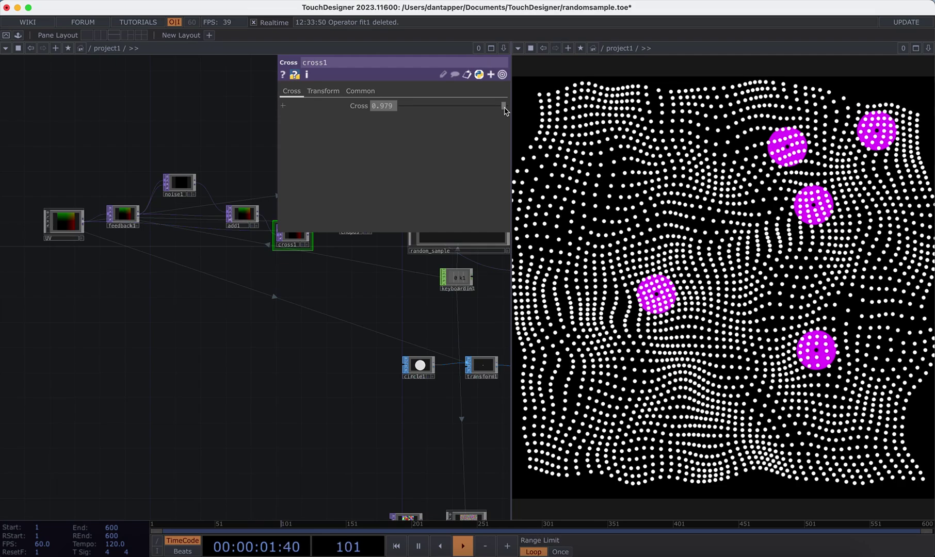
Set the random_sample component's resolution to 5 by 5 and resample its pixels twice.
left_click_drag(401, 310, 280, 374)
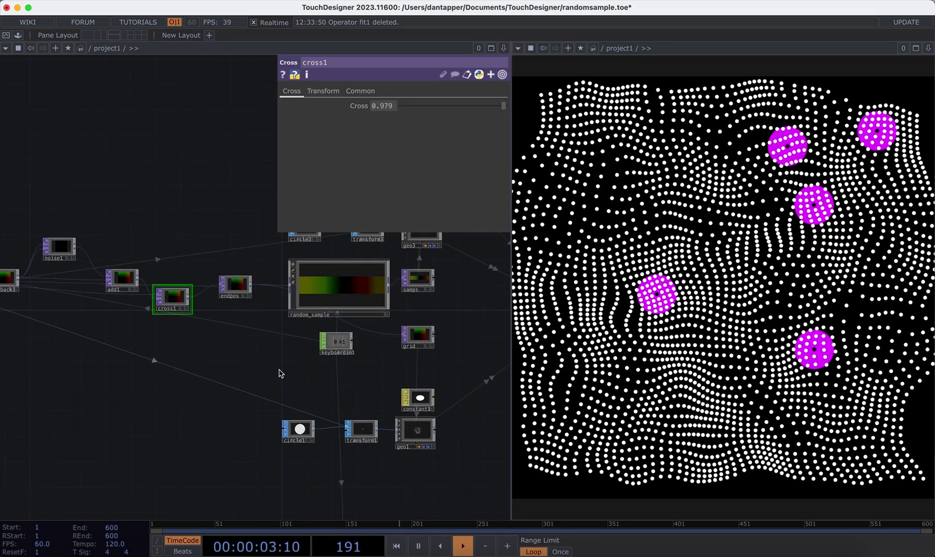
left_click(355, 293)
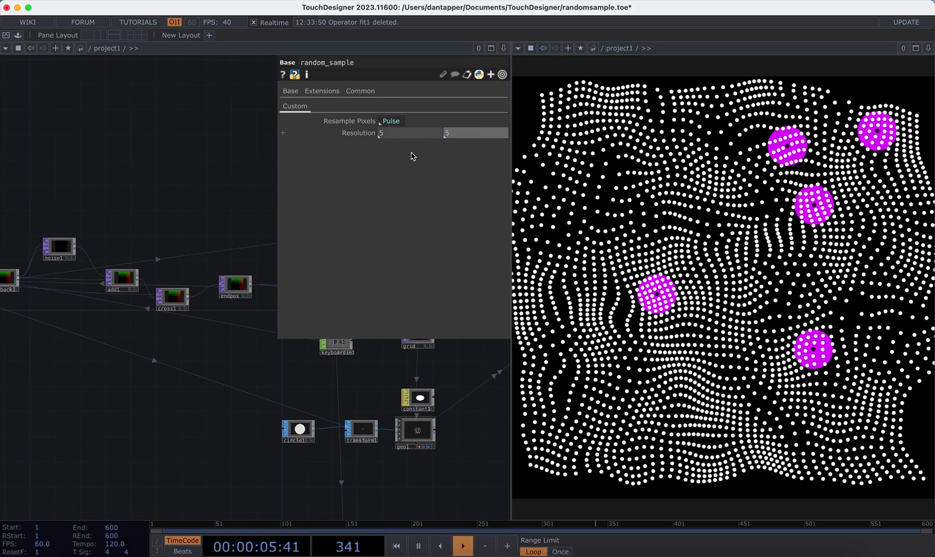
left_click(183, 178)
key("1")
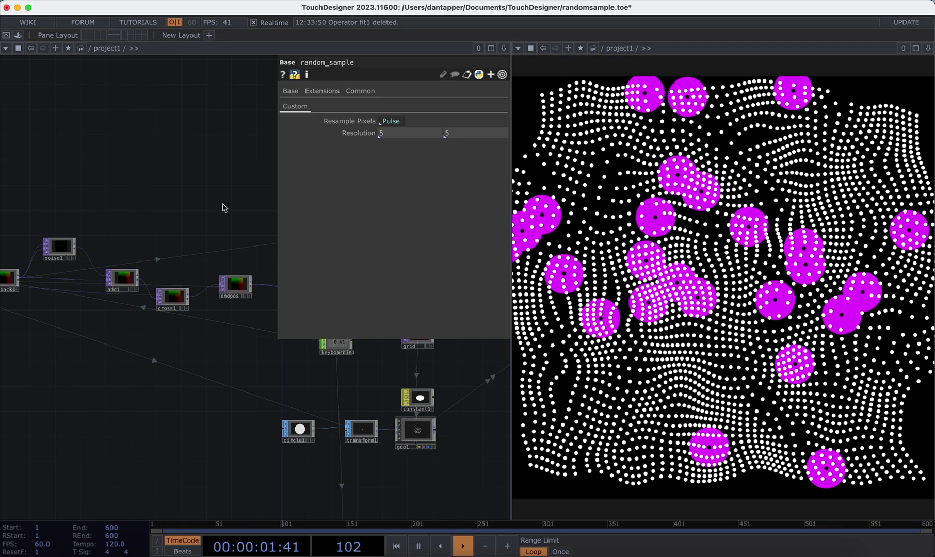
key("1")
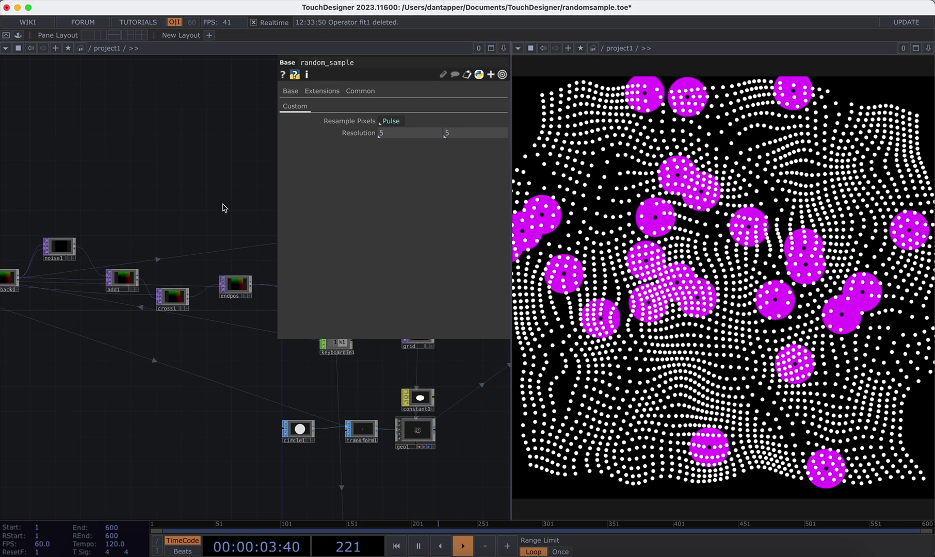